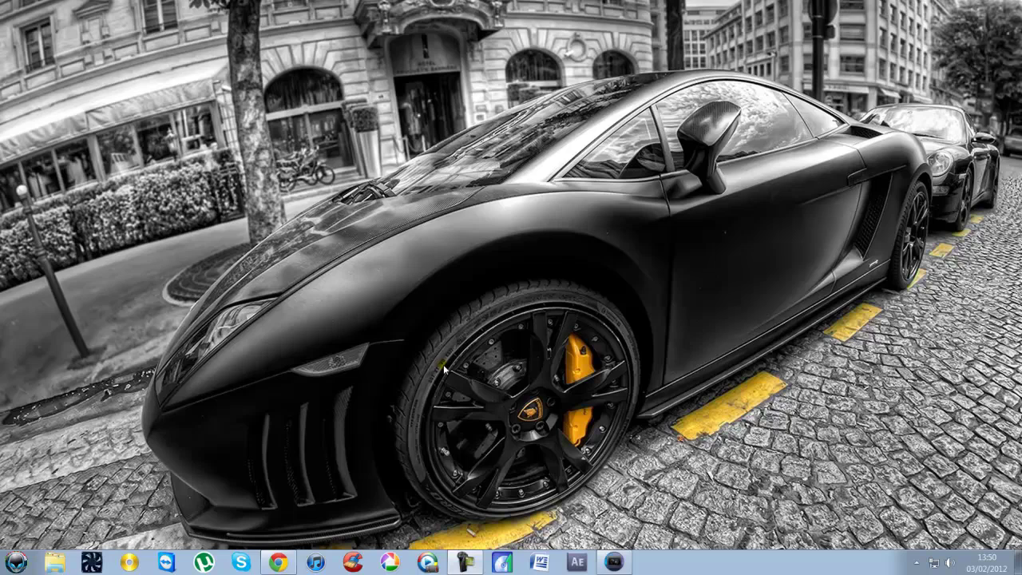
- Bring the voice change project back on screen and select audio track 1's header
mouse_move(623, 561)
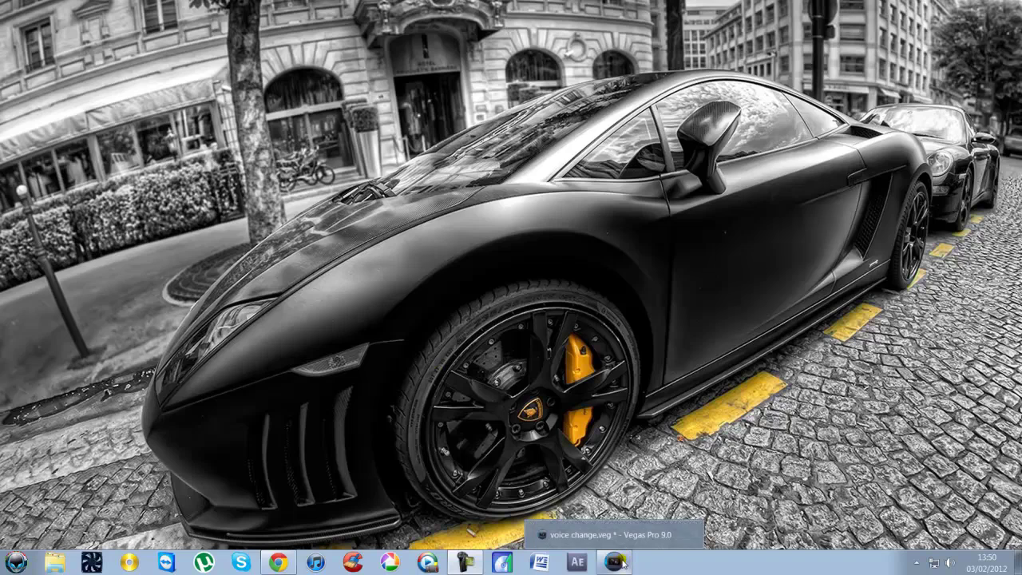
click(623, 561)
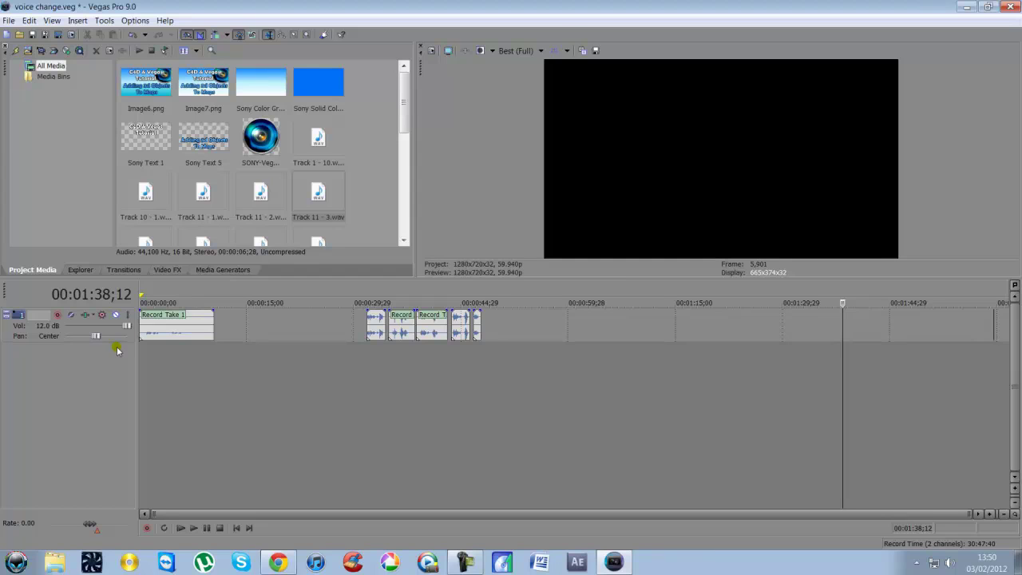
click(127, 359)
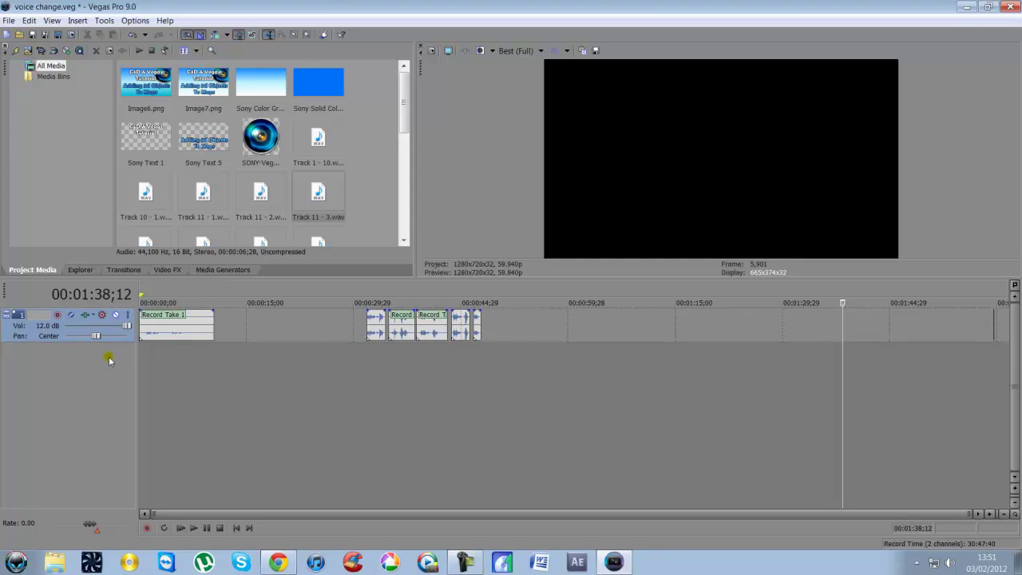
right_click(104, 364)
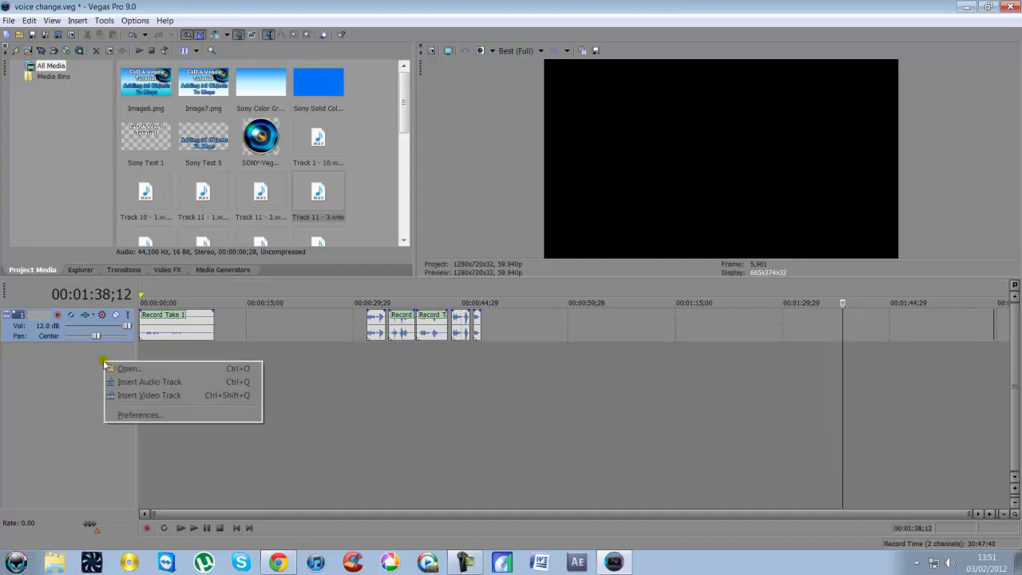
- Insert a second audio track and preview the final voice clip
click(127, 381)
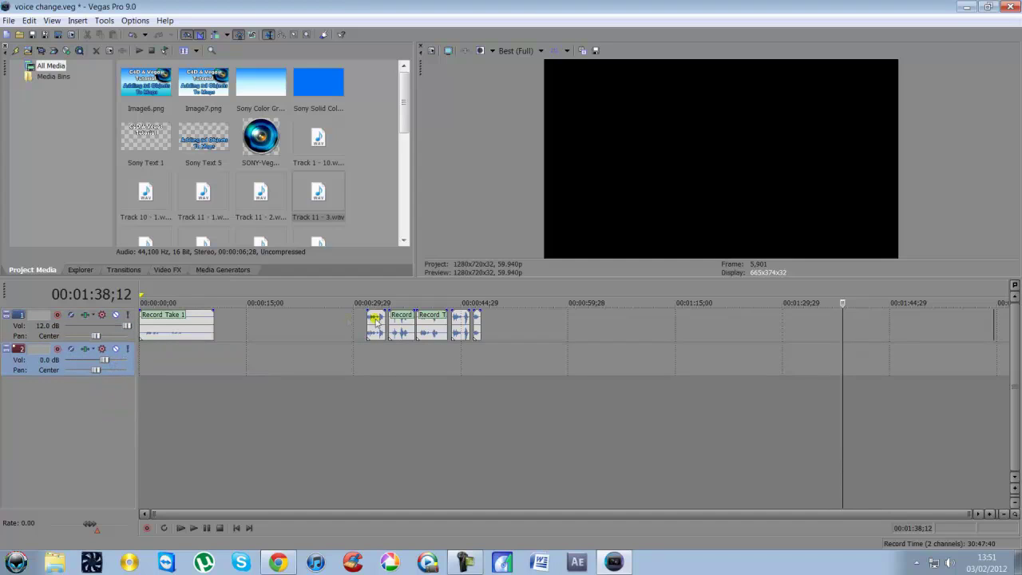
click(474, 341)
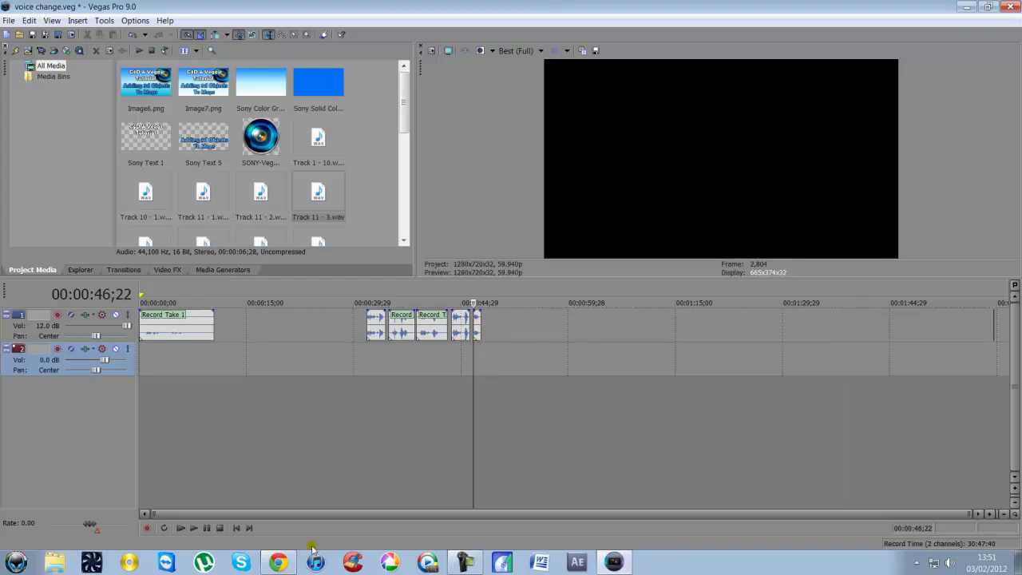
click(193, 528)
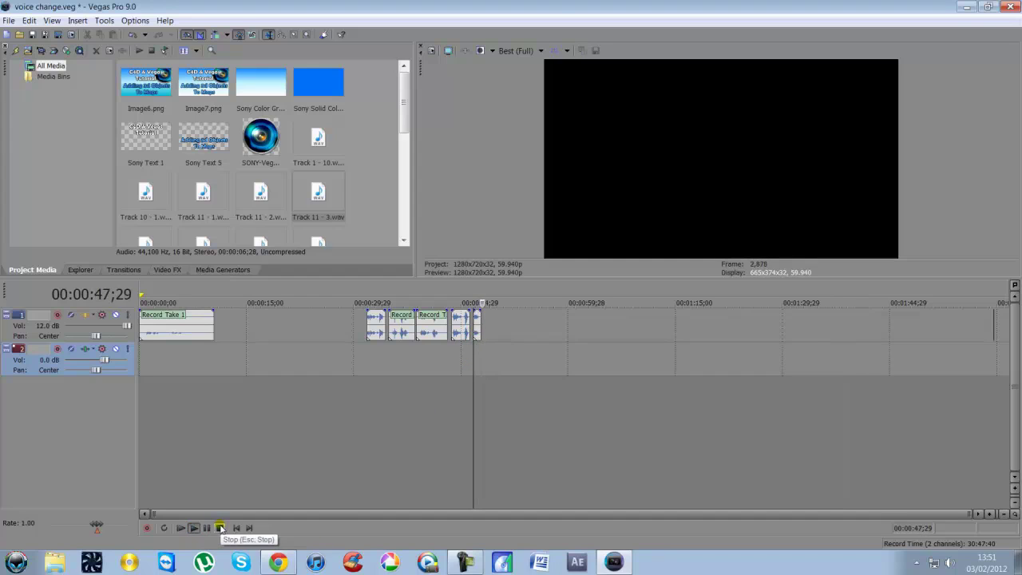
click(221, 527)
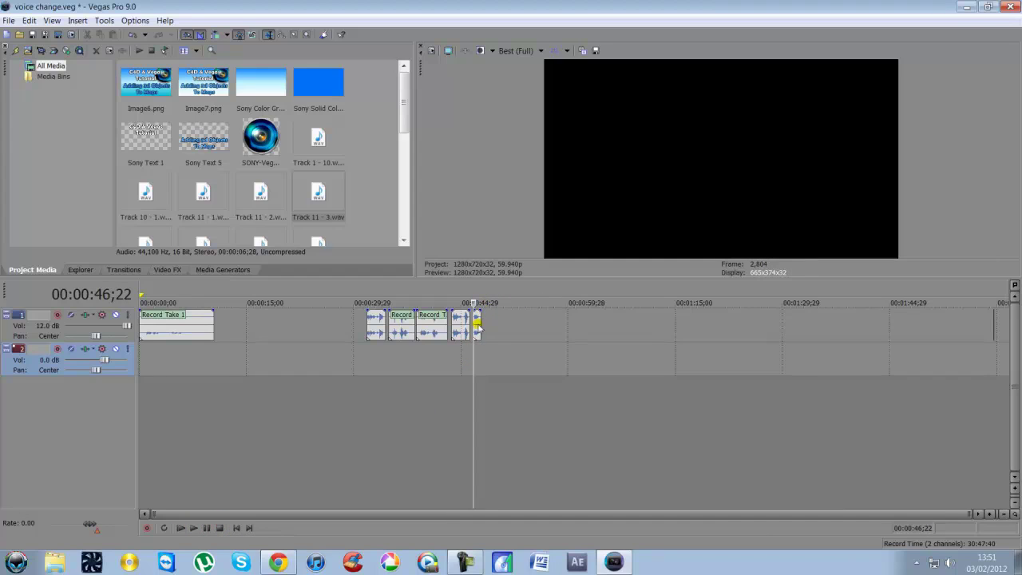
- Move the short final clip from track 1 onto track 2 and play it back
click(476, 320)
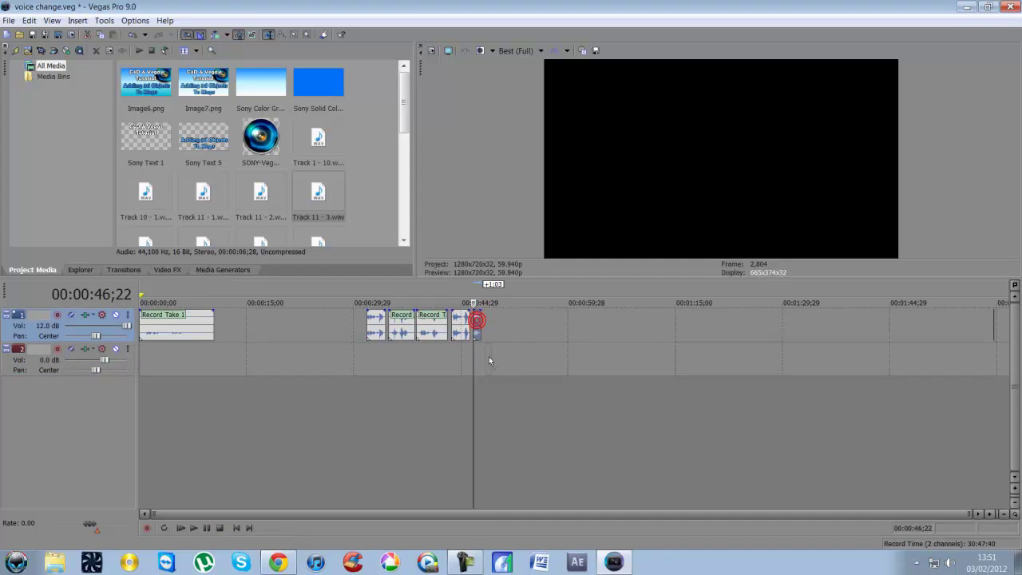
drag(490, 362, 496, 357)
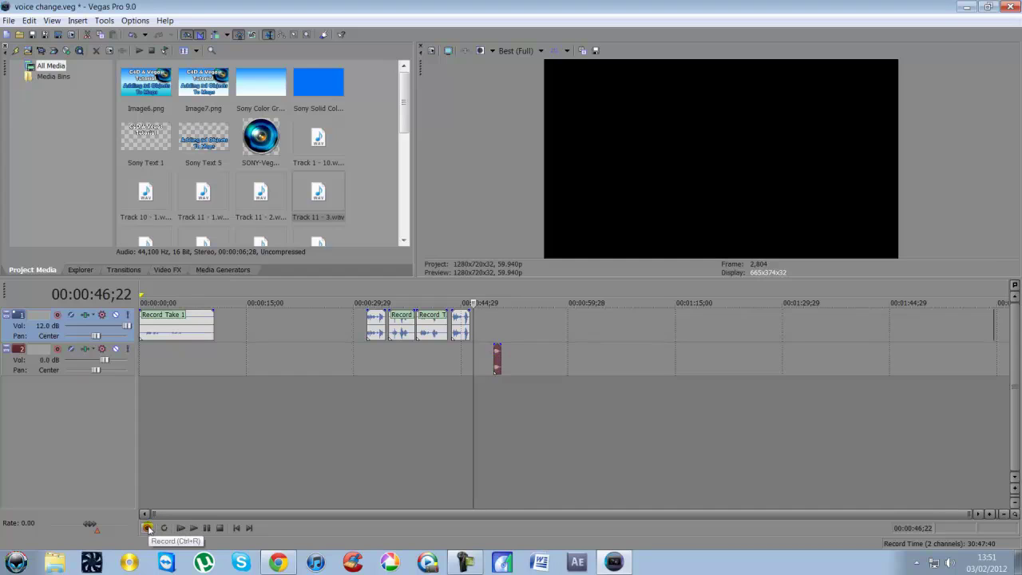
click(493, 363)
click(193, 529)
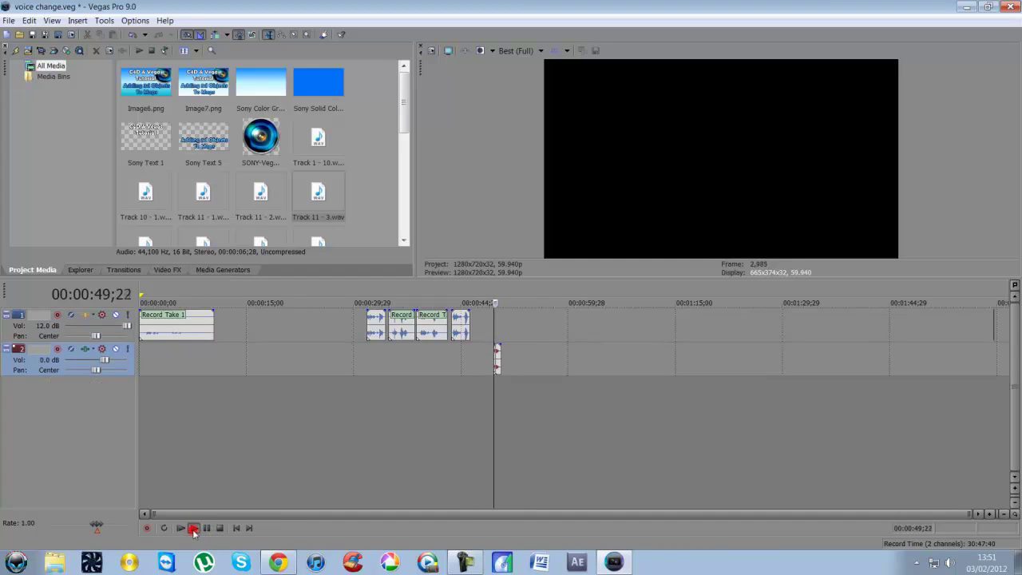
click(220, 528)
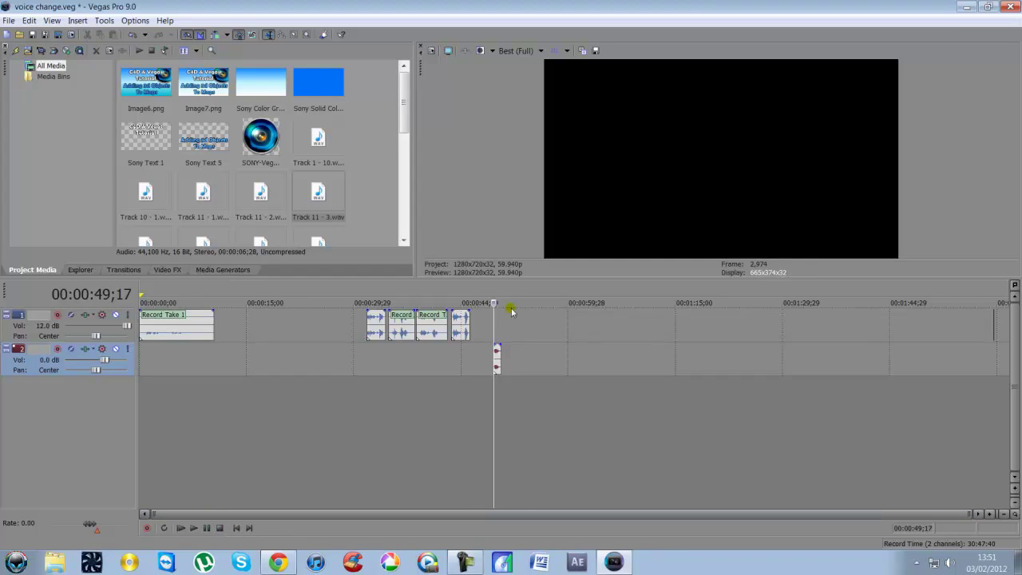
click(85, 351)
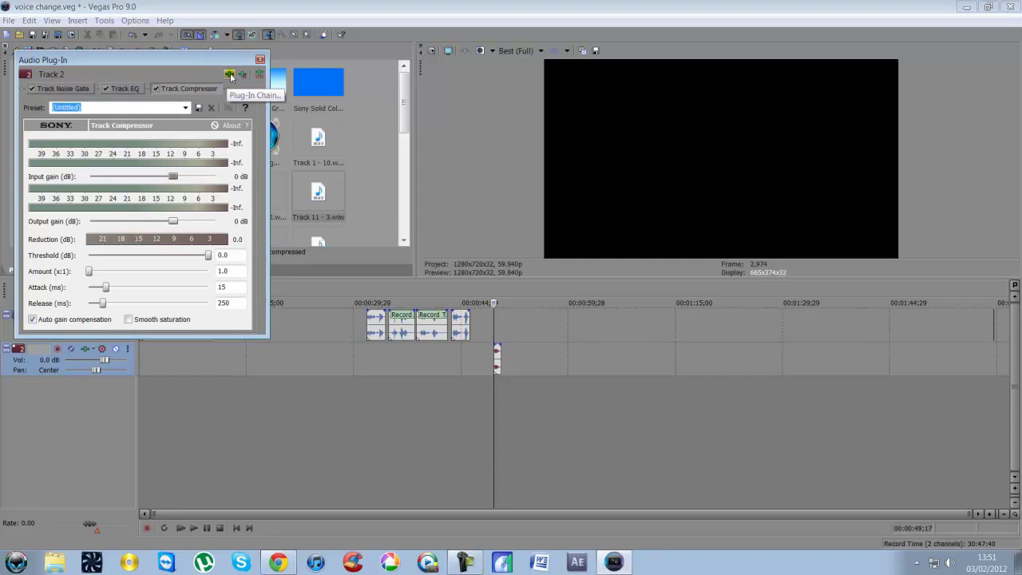
- Add Pitch Shift to track 2 at 3 semitones, preserve duration, mode A09. Speech 3 (fast)
click(230, 75)
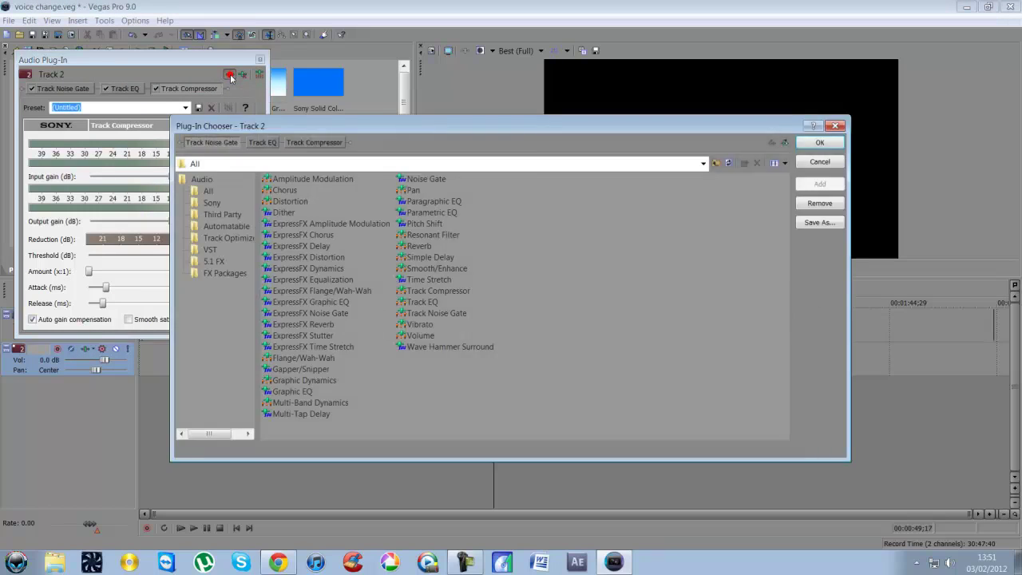
click(421, 226)
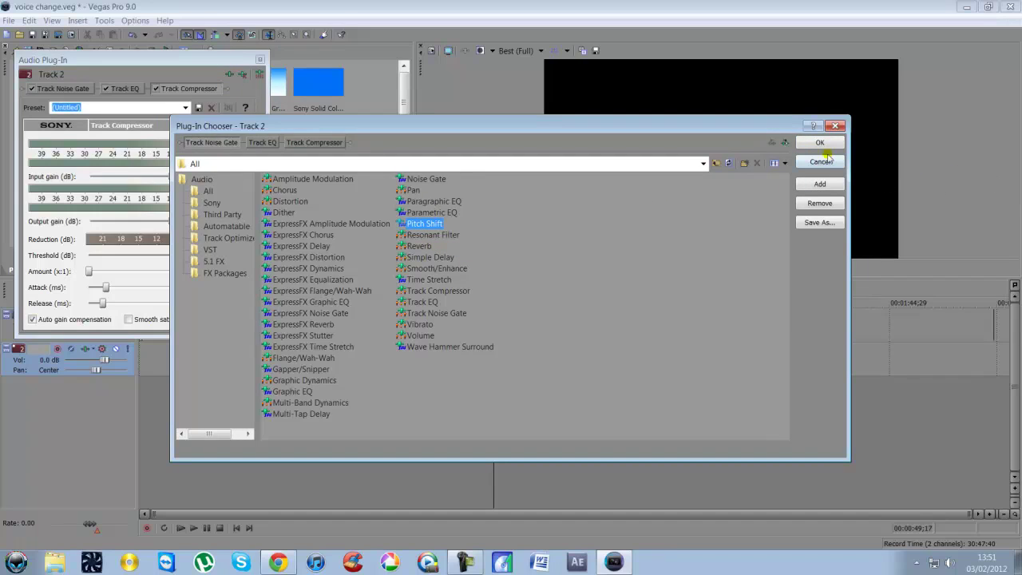
click(819, 184)
click(819, 142)
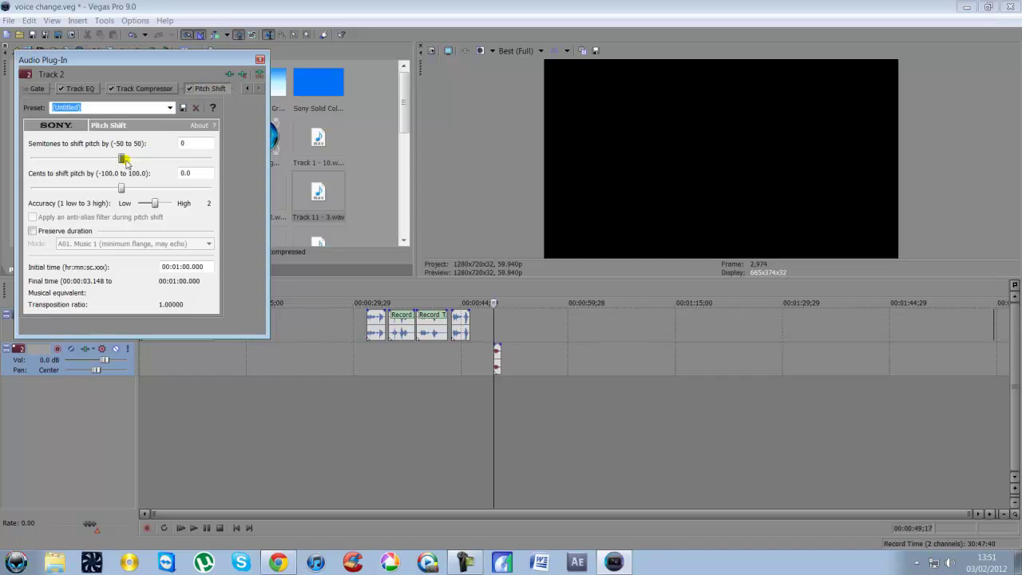
drag(122, 156, 128, 157)
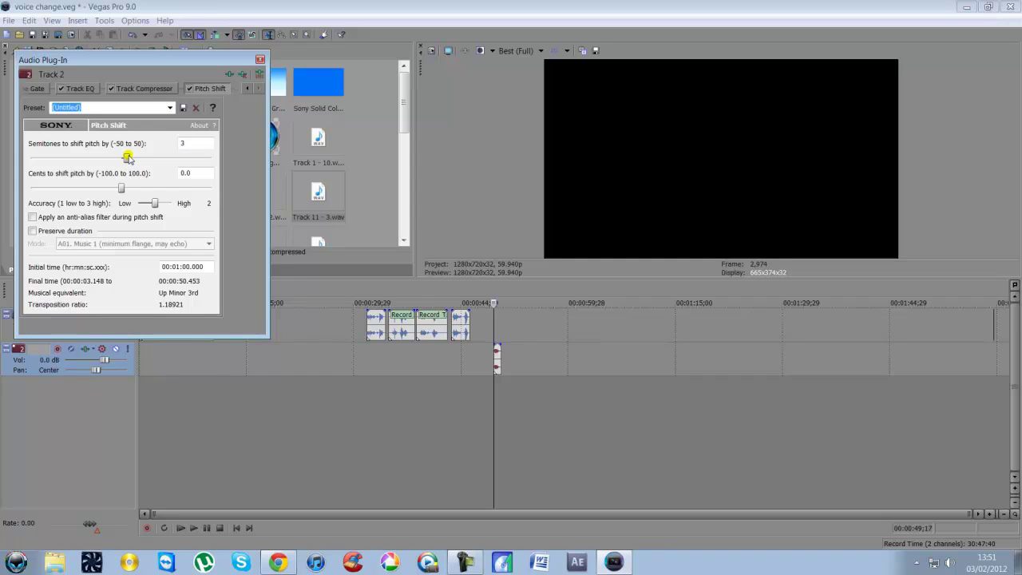
click(33, 231)
click(208, 244)
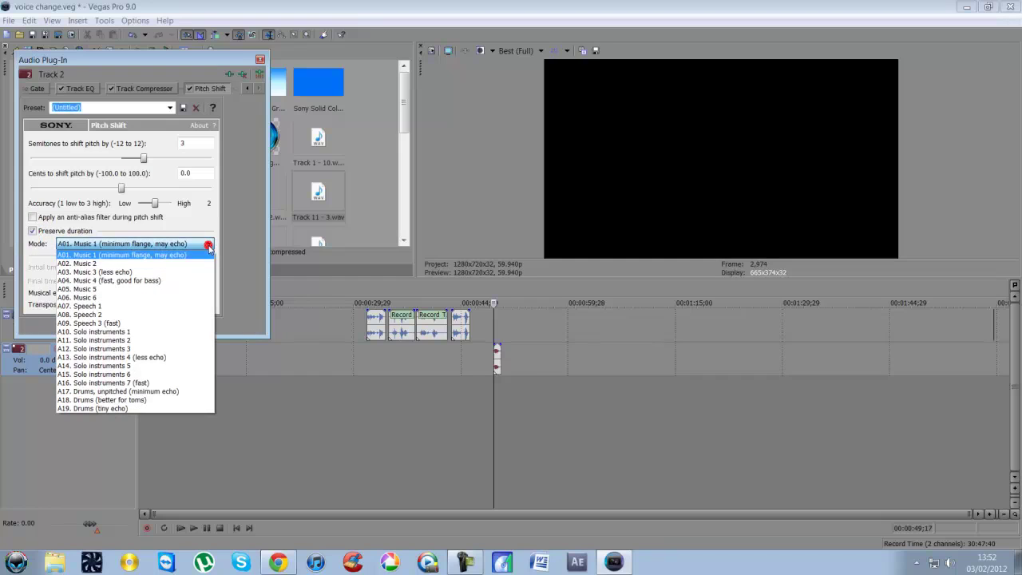
click(151, 324)
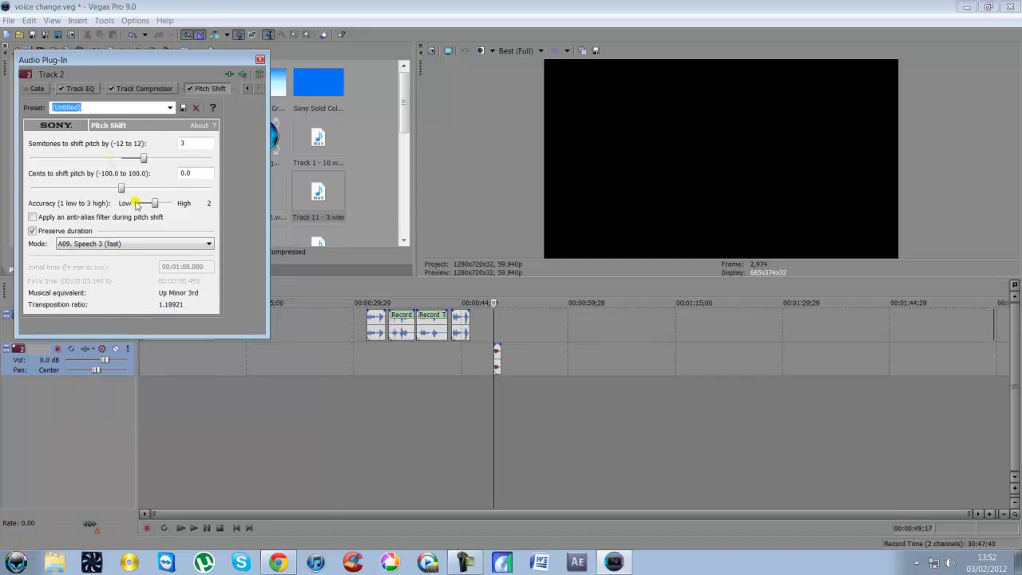
drag(167, 61, 177, 112)
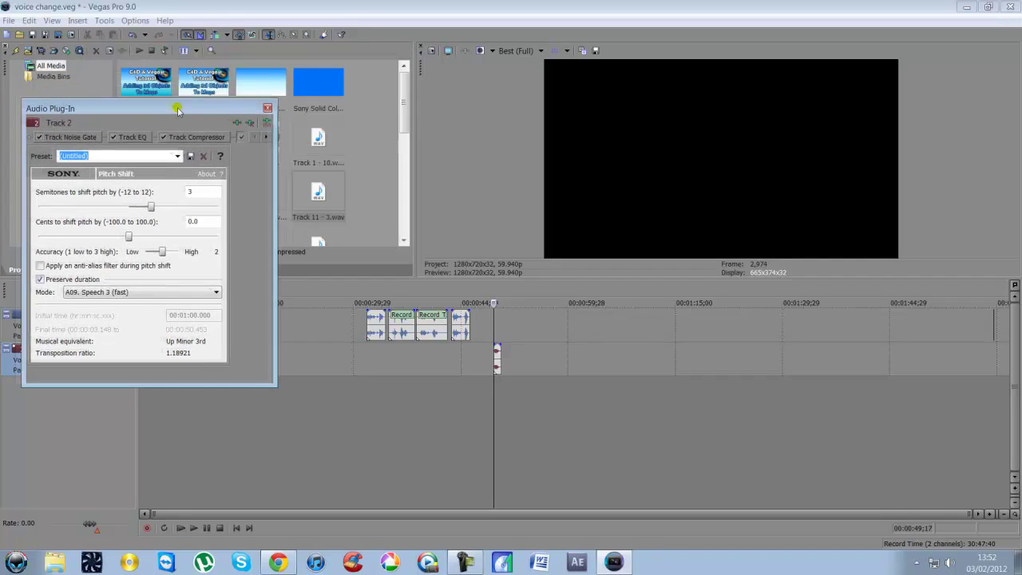
- Cut track 2's highs with a Track EQ high shelf at 1,428 Hz, -13.9 dB
click(140, 138)
drag(215, 220, 179, 248)
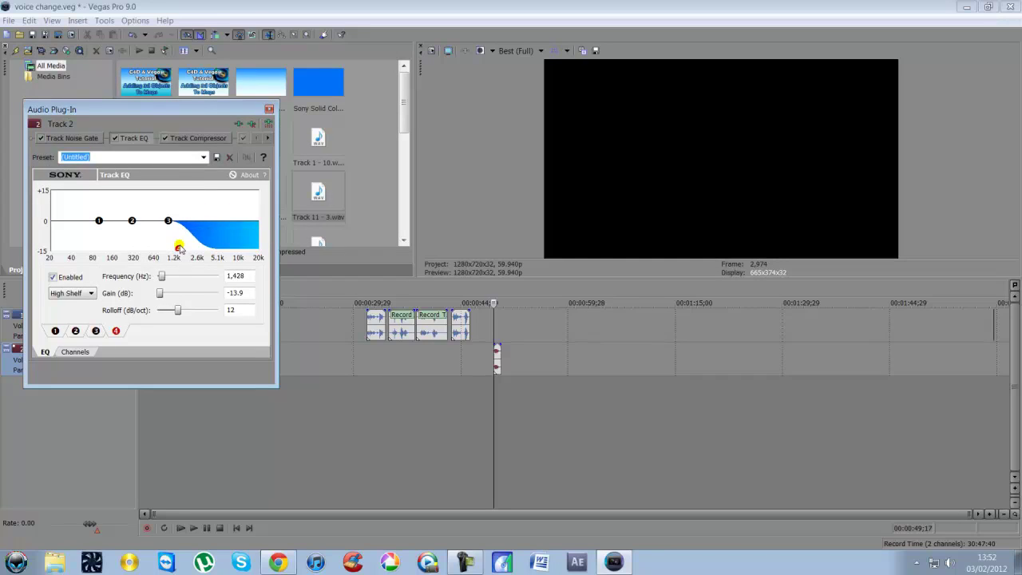
click(269, 109)
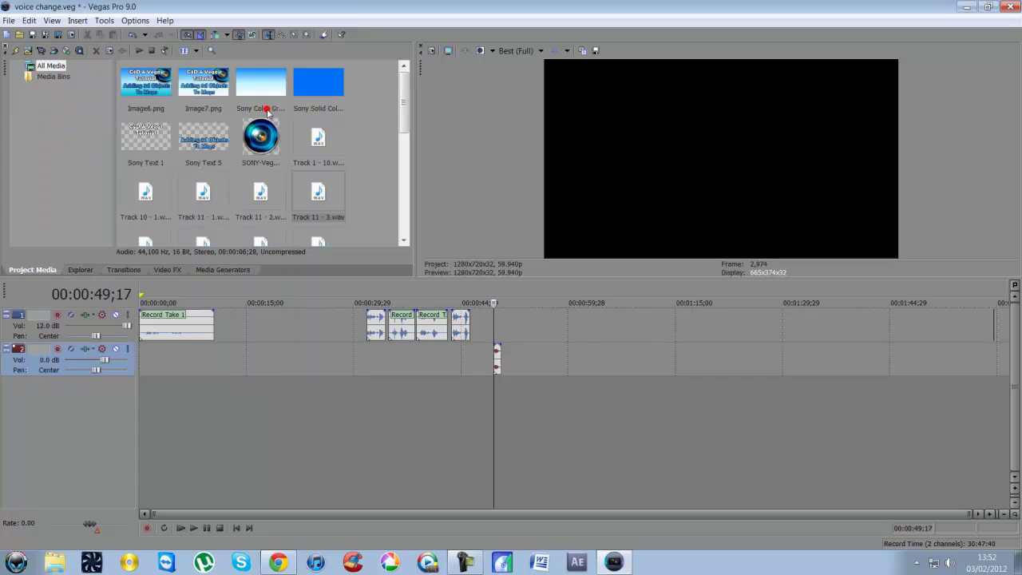
- Duplicate track 2 into a new track 3 holding the same clip
click(47, 370)
right_click(60, 363)
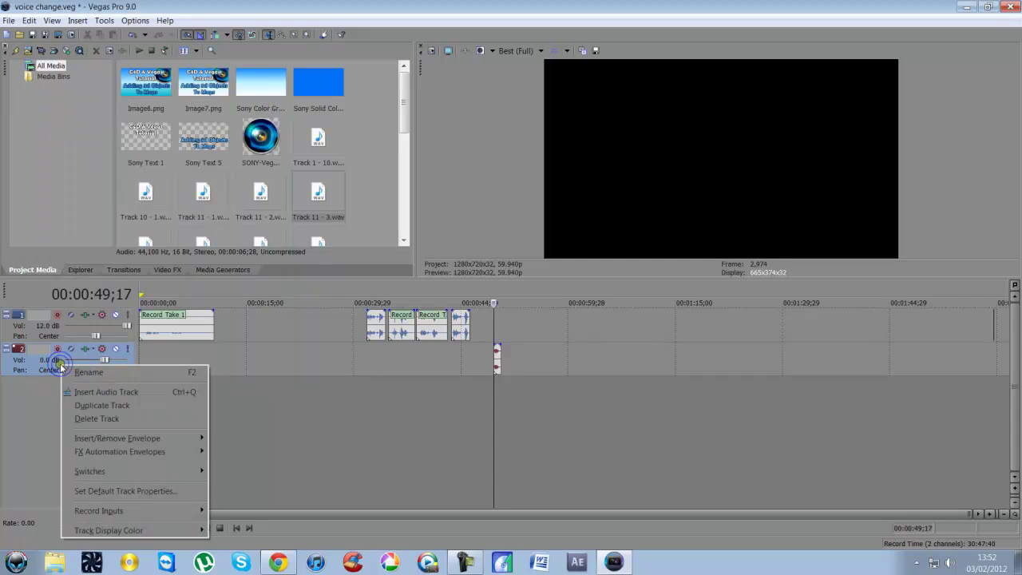
click(90, 406)
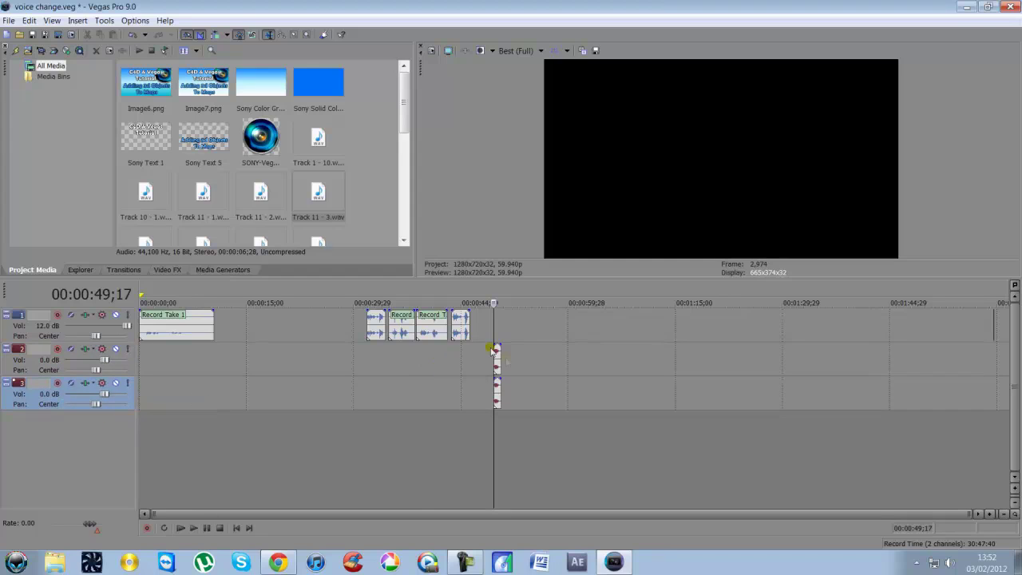
click(496, 396)
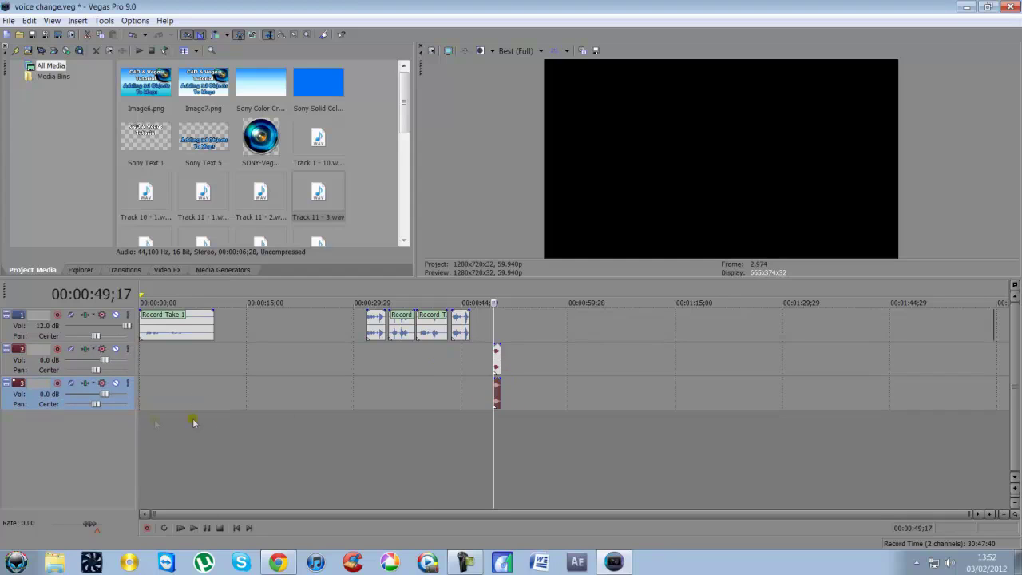
click(87, 383)
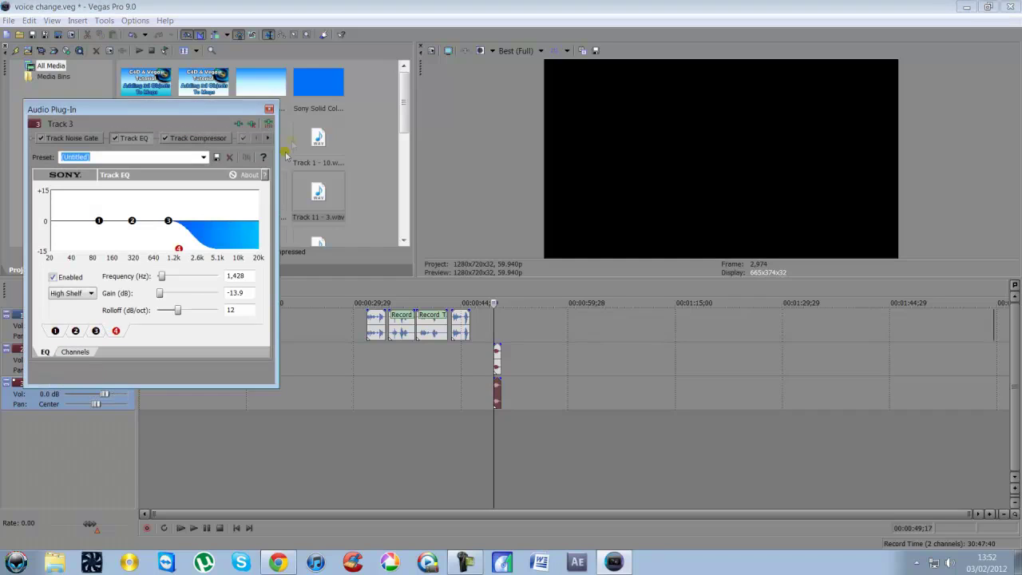
- Set track 3's Pitch Shift to -6 semitones in A19. Drums (tiny echo) mode
click(271, 138)
click(271, 138)
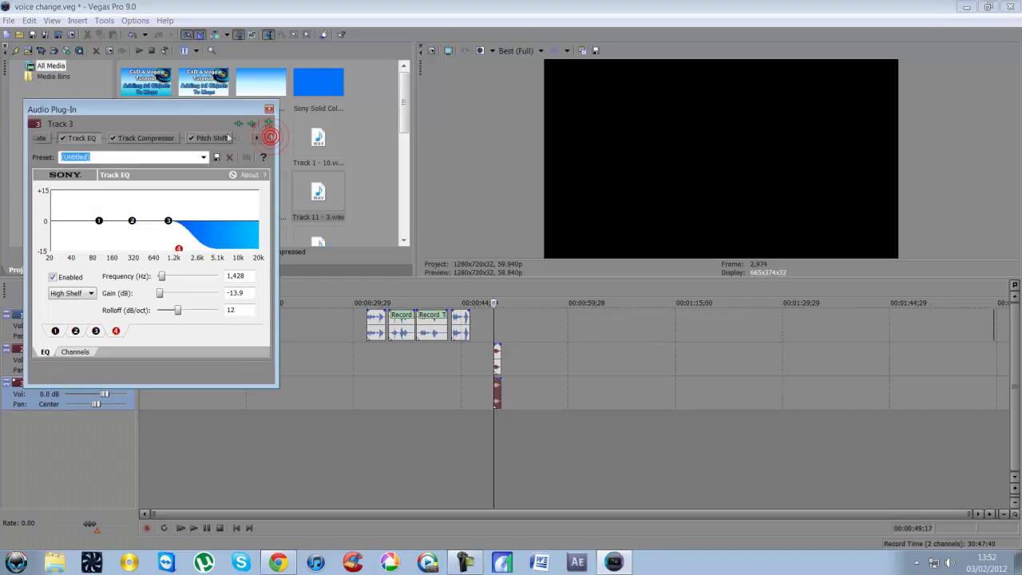
click(214, 138)
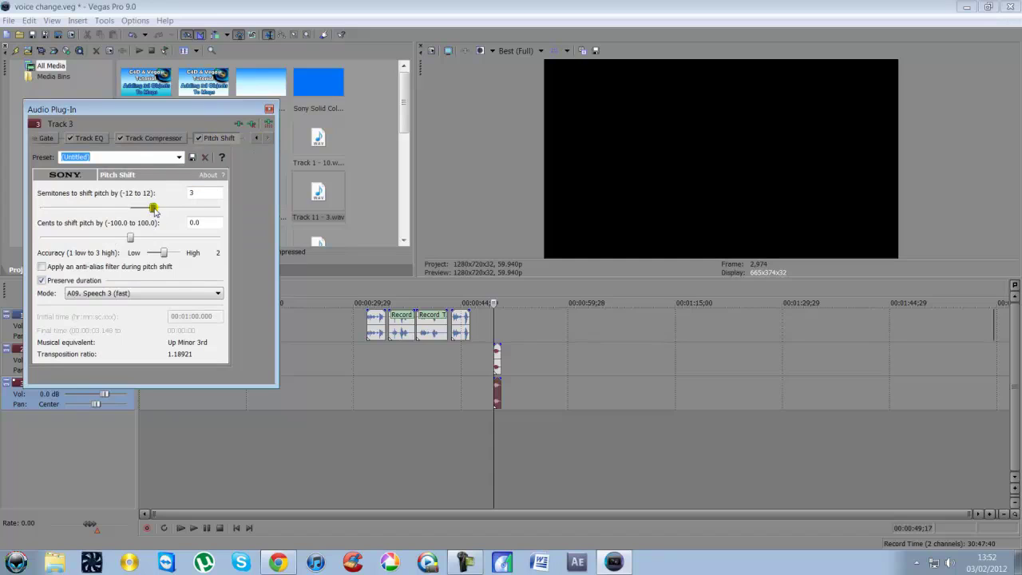
drag(154, 210, 93, 212)
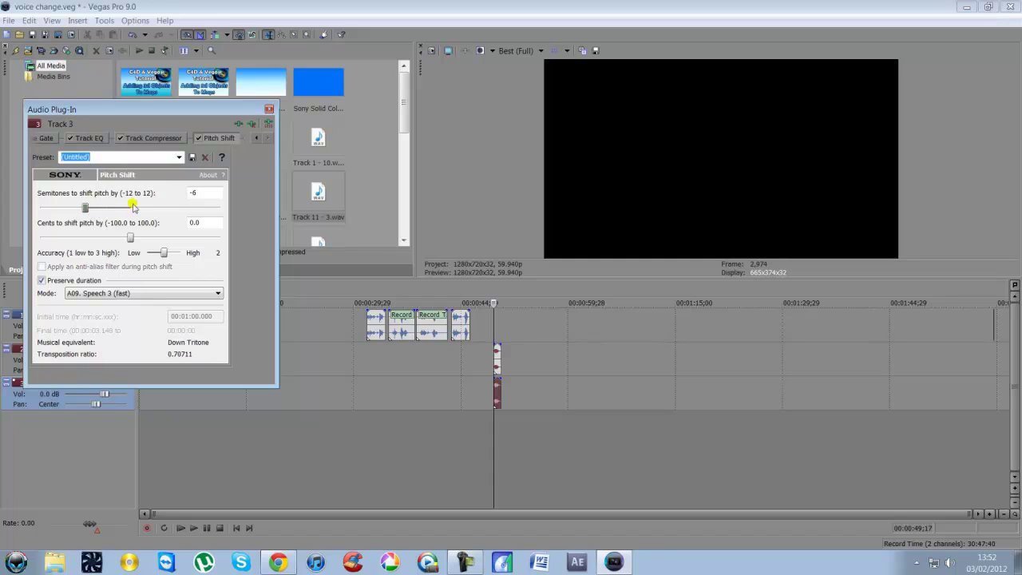
click(127, 295)
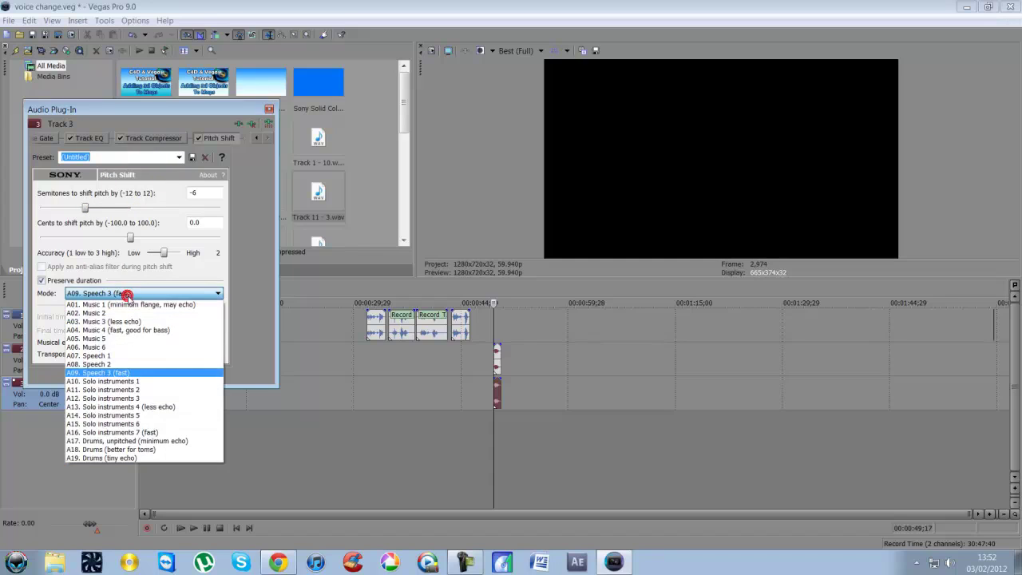
click(146, 459)
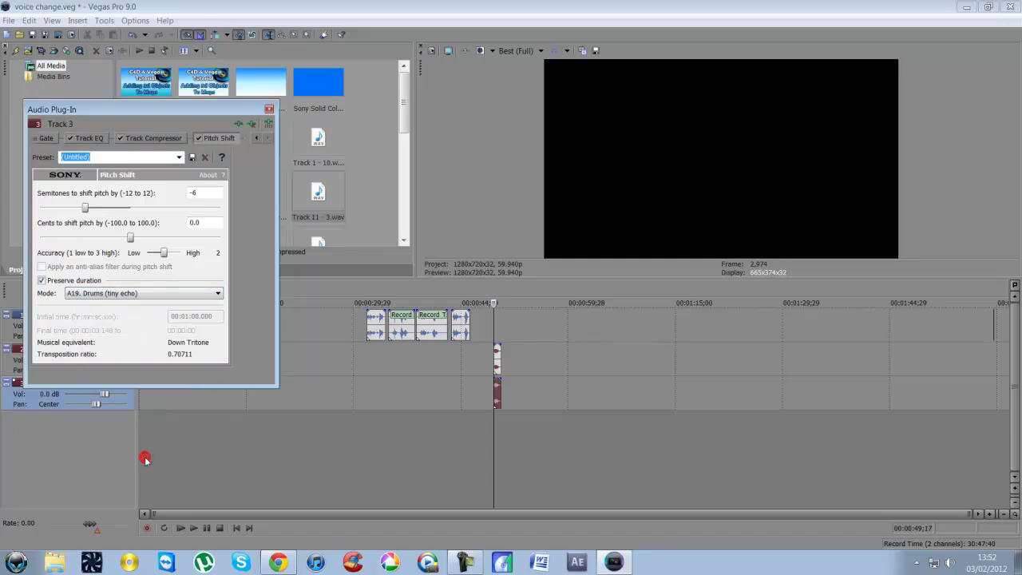
- Boost track 3's bass with Track EQ band 1 by 8.2 dB near 247 Hz
click(257, 139)
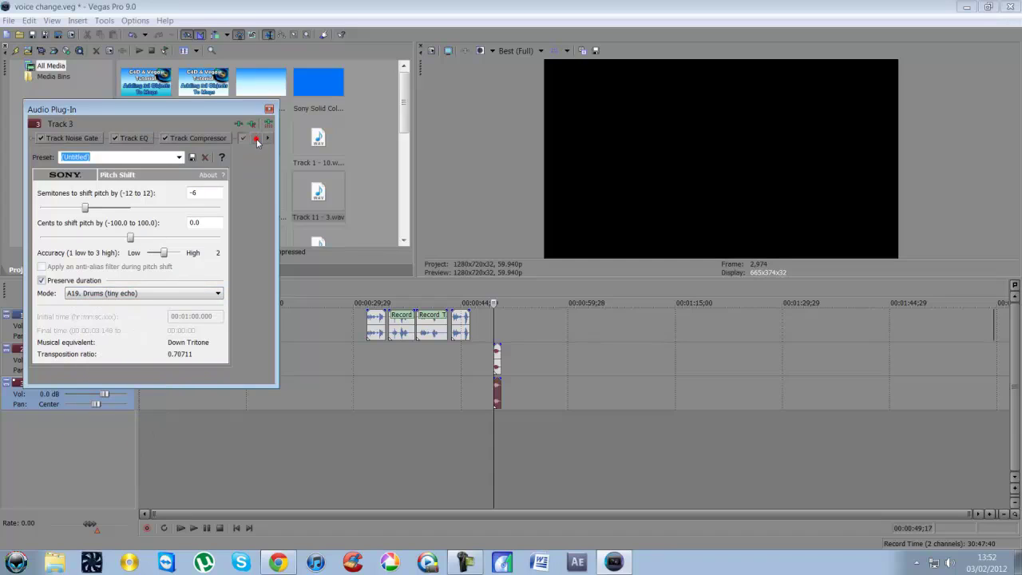
click(139, 137)
click(99, 221)
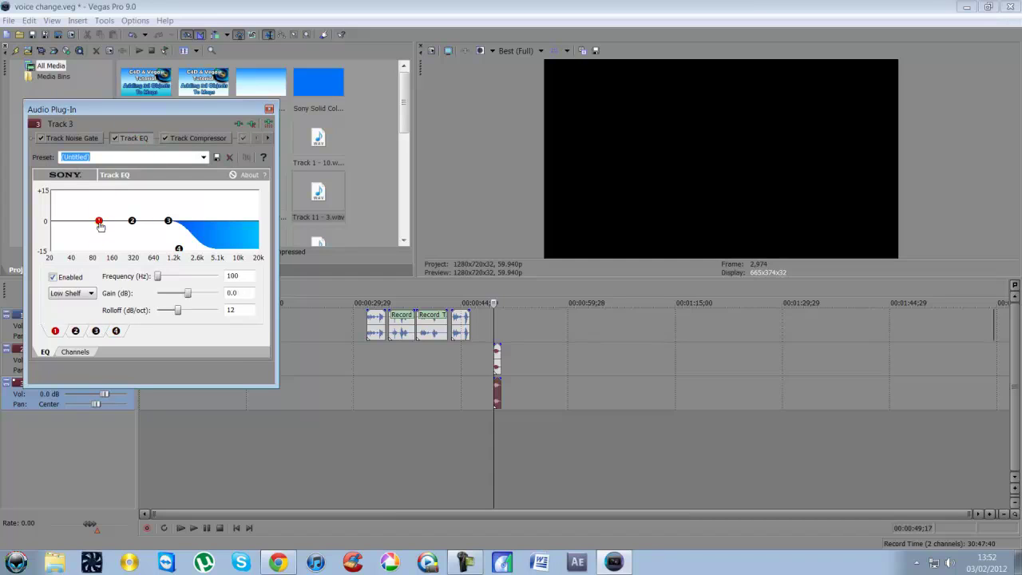
drag(100, 226, 128, 207)
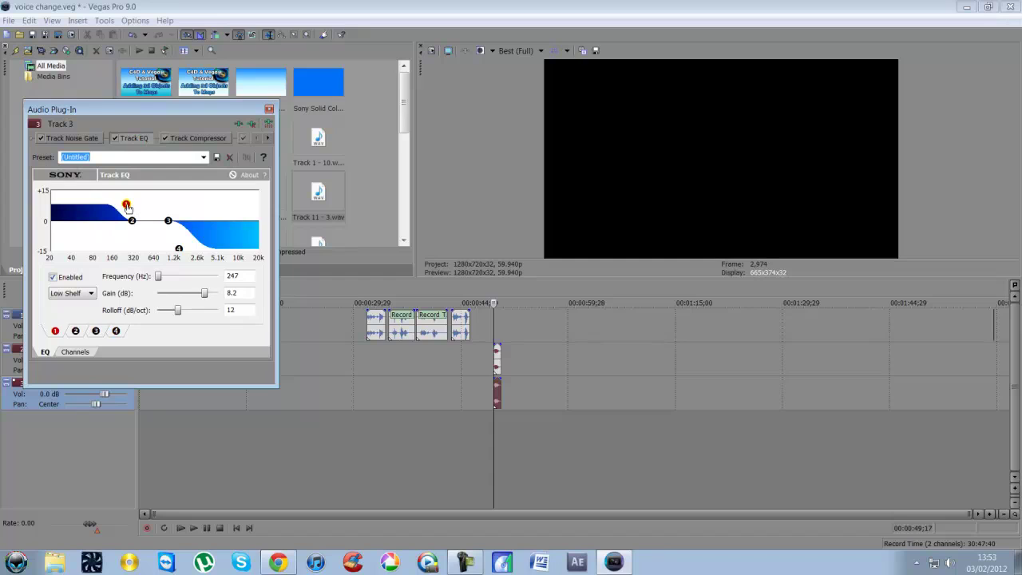
click(269, 109)
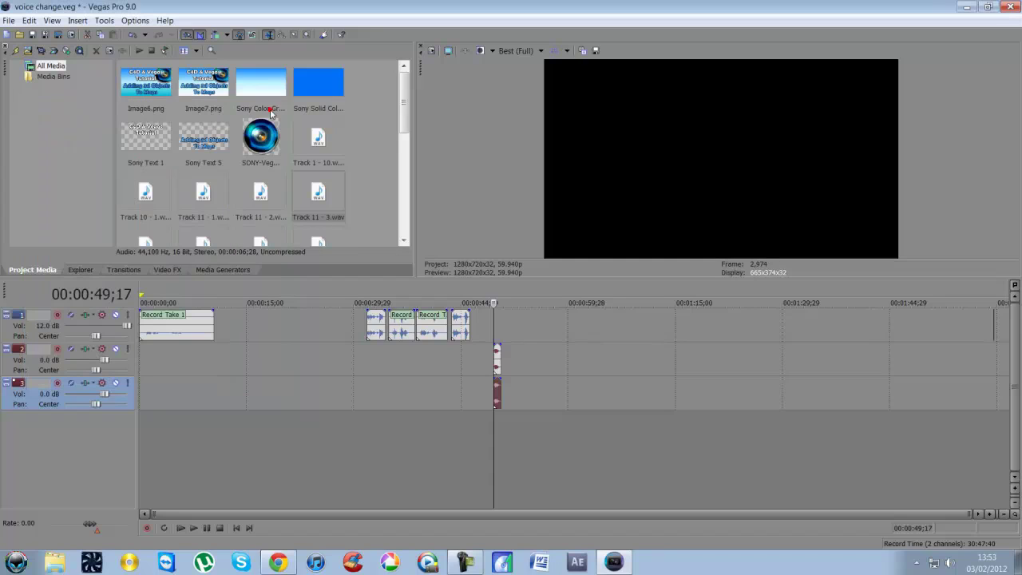
- Mute track 2 and preview the pitched-down voice from track 3
click(115, 349)
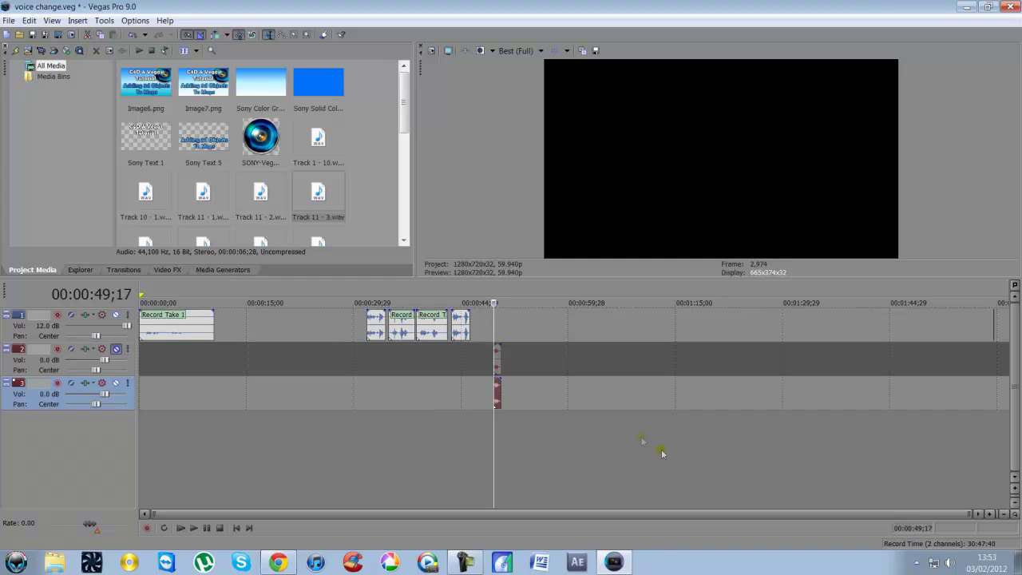
click(191, 527)
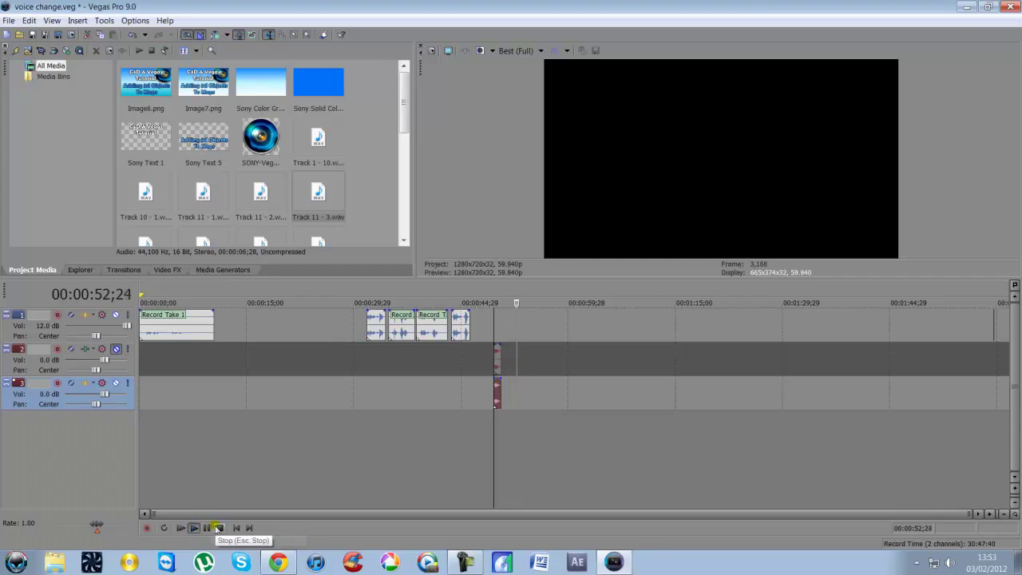
click(219, 527)
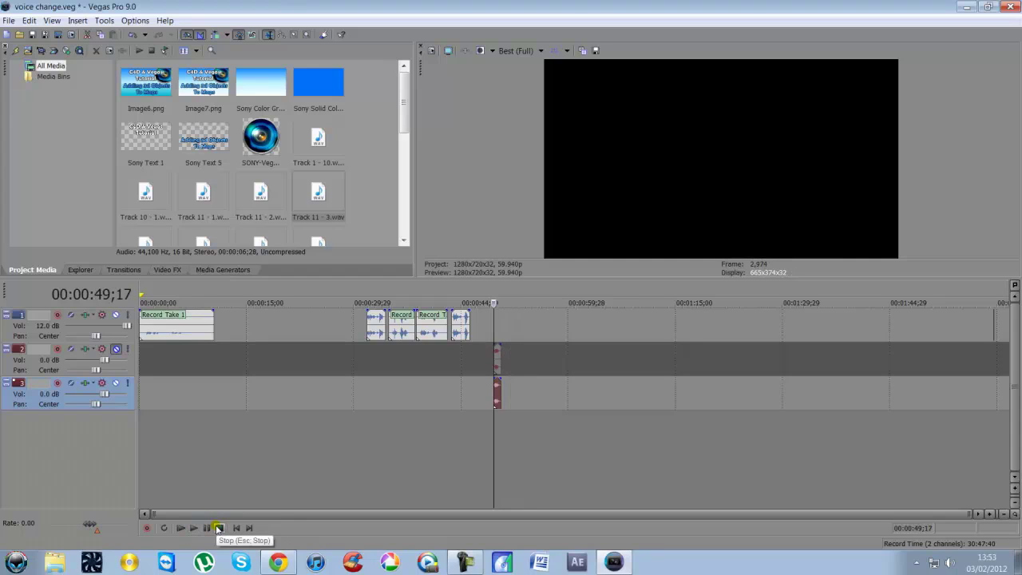